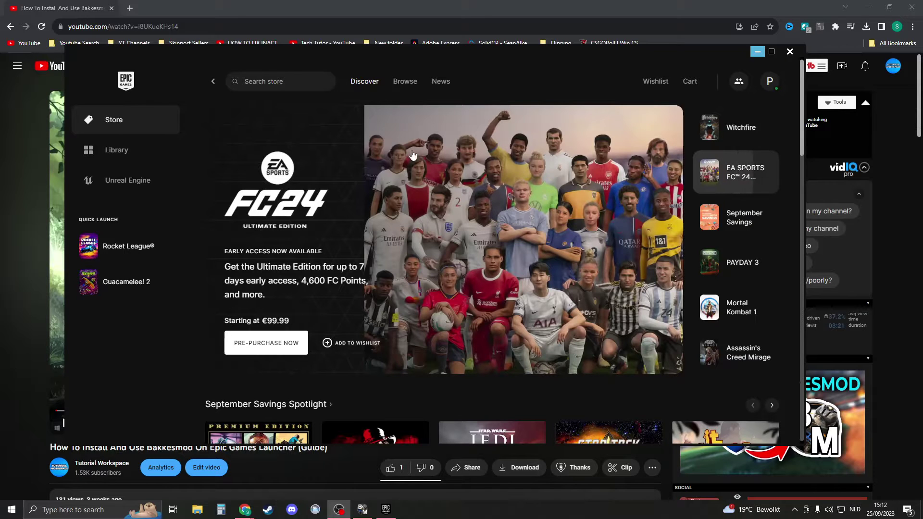
Step: Open the game library in Epic Games Launcher and launch BakkesMod
{"action": "left_click", "coordinate": [120, 150]}
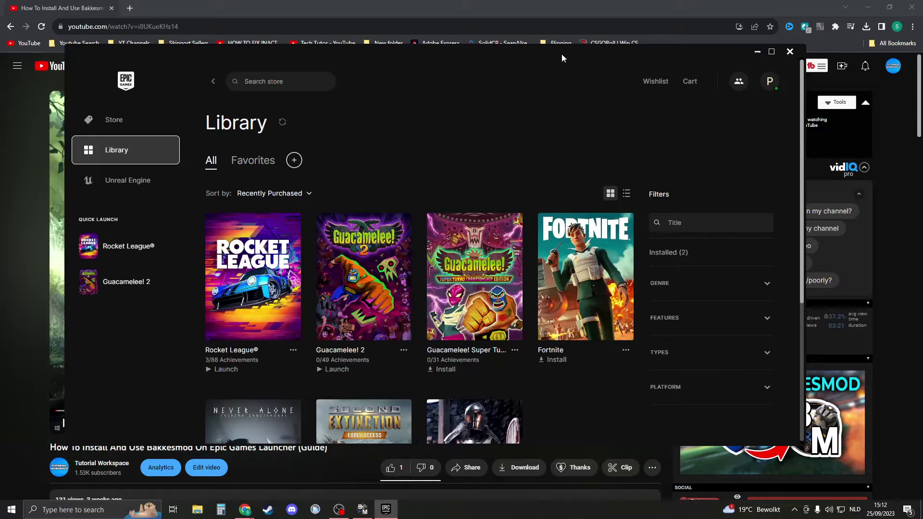
{"action": "left_click", "coordinate": [92, 510]}
{"action": "type", "text": "ba"}
{"action": "key", "text": "Return"}
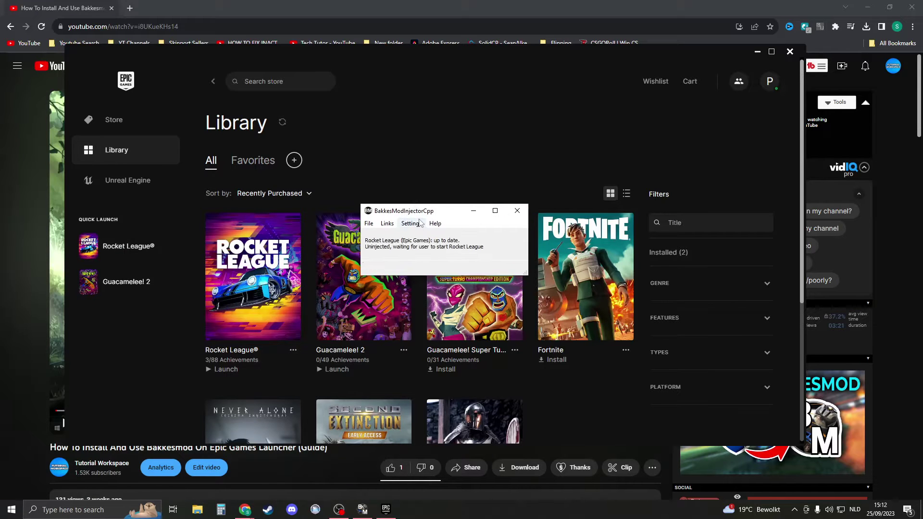
Step: Switch to the browser and look over the YouTube guide on installing and using BakkesMod with Epic Games Launcher
{"action": "left_click", "coordinate": [19, 114]}
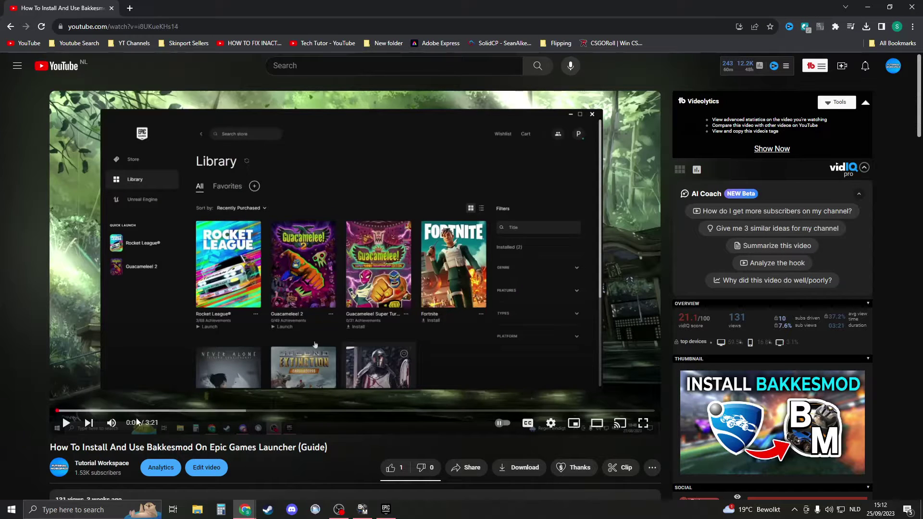
{"action": "left_click", "coordinate": [271, 450]}
{"action": "scroll", "coordinate": [276, 410], "scroll_direction": "down", "scroll_amount": 4}
{"action": "scroll", "coordinate": [187, 347], "scroll_direction": "up", "scroll_amount": 3}
{"action": "scroll", "coordinate": [191, 345], "scroll_direction": "down", "scroll_amount": 8}
{"action": "scroll", "coordinate": [195, 343], "scroll_direction": "up", "scroll_amount": 8}
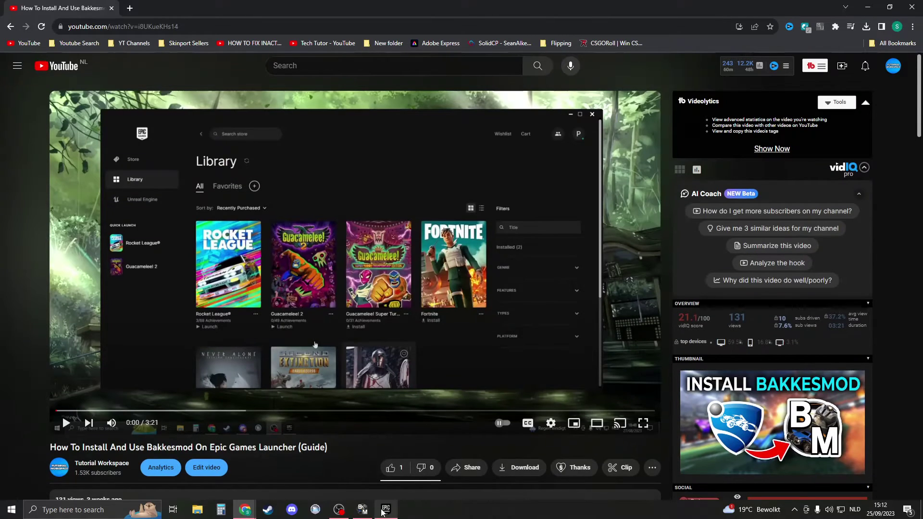
Step: Bring up the BakkesMod injector, minimize the browser and bring the Epic Games library to the front
{"action": "left_click", "coordinate": [362, 510]}
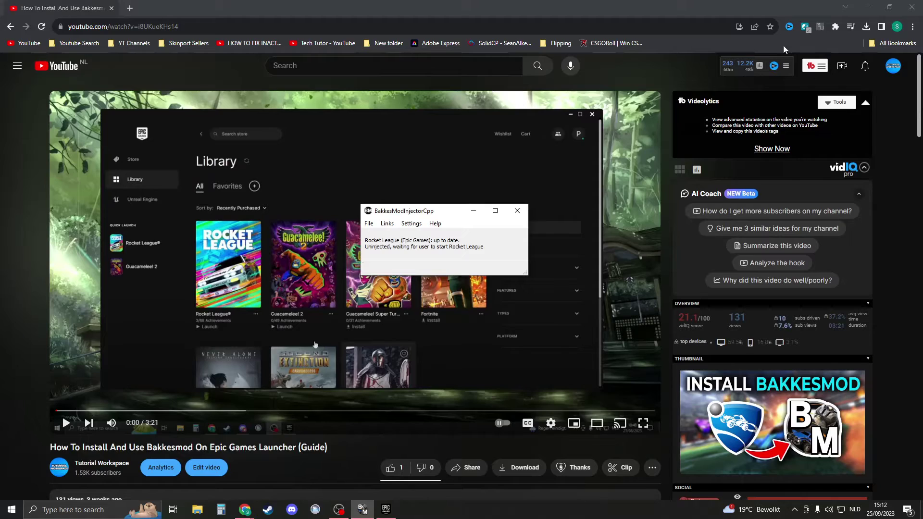
{"action": "left_click", "coordinate": [874, 10]}
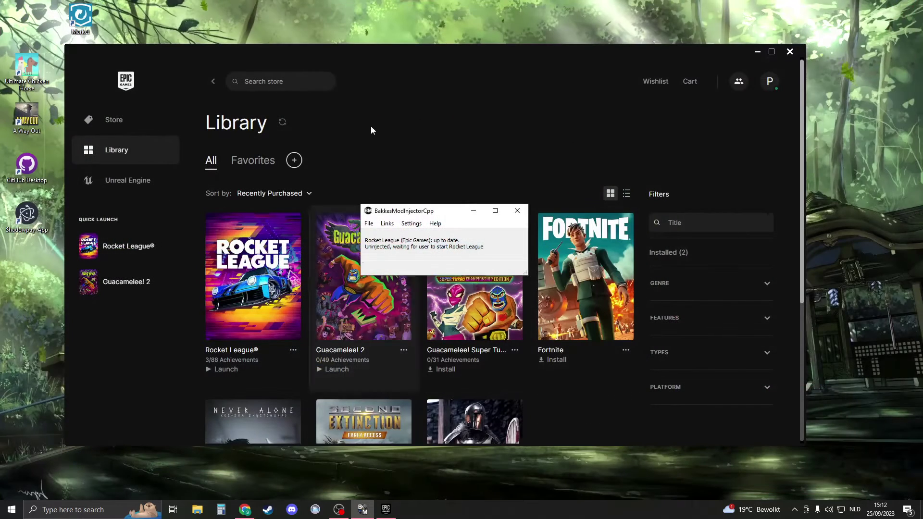
{"action": "left_click", "coordinate": [380, 144]}
Step: Switch to the browser, search the BakkesPlugins site for "workshop" and open the Workshop Map Loader & Downloader plugin page
{"action": "left_click", "coordinate": [244, 509]}
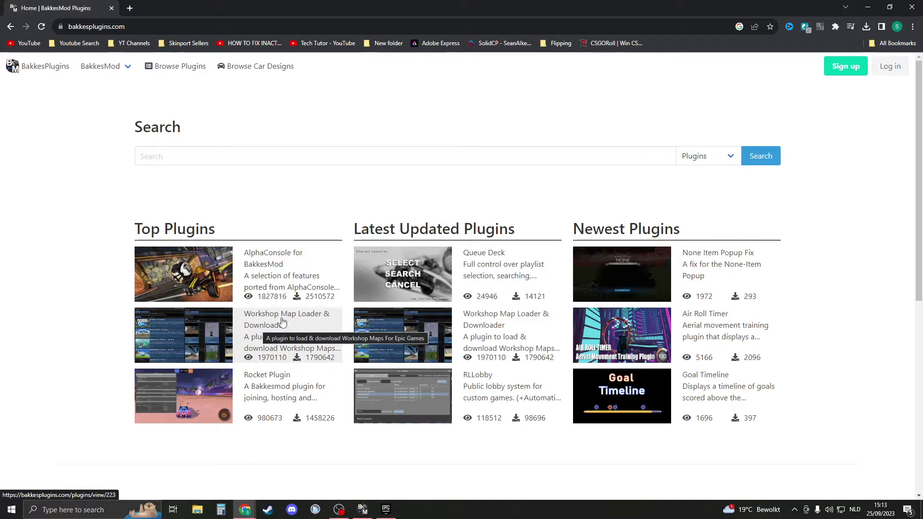
{"action": "left_click", "coordinate": [214, 155]}
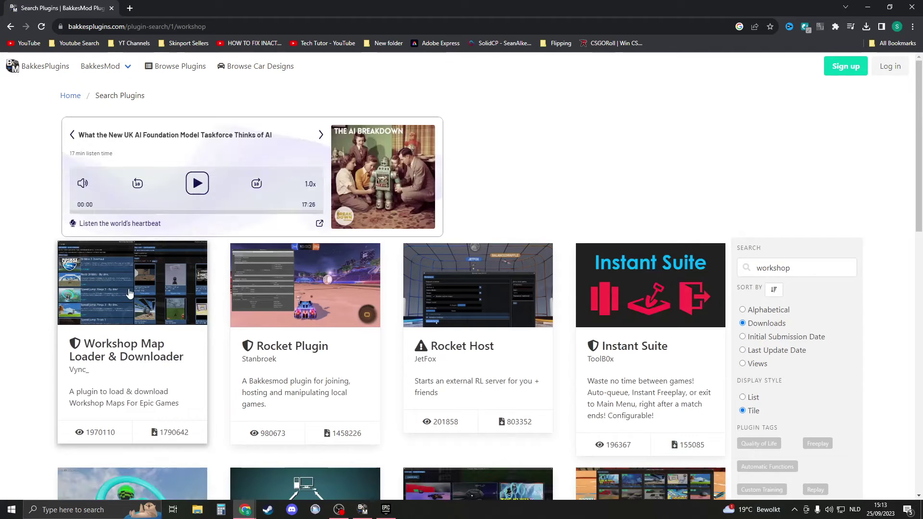
{"action": "left_click", "coordinate": [137, 293]}
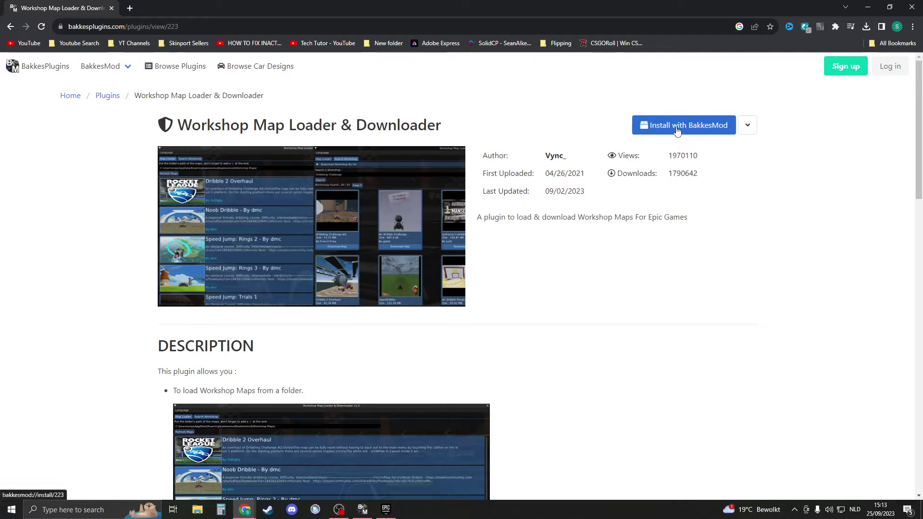
Step: Install the plugin with BakkesMod through plugininstaller.exe, and close the installer console and the installation instructions
{"action": "left_click", "coordinate": [677, 129]}
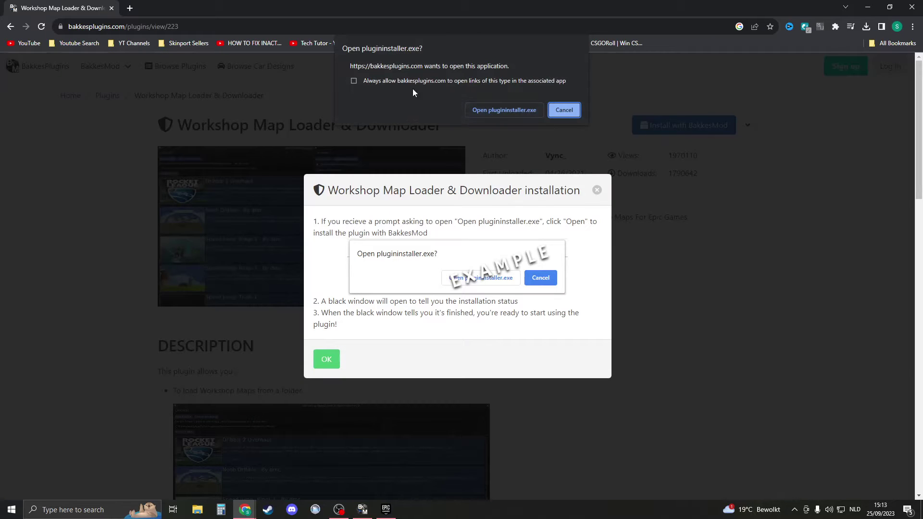
{"action": "left_click", "coordinate": [523, 116]}
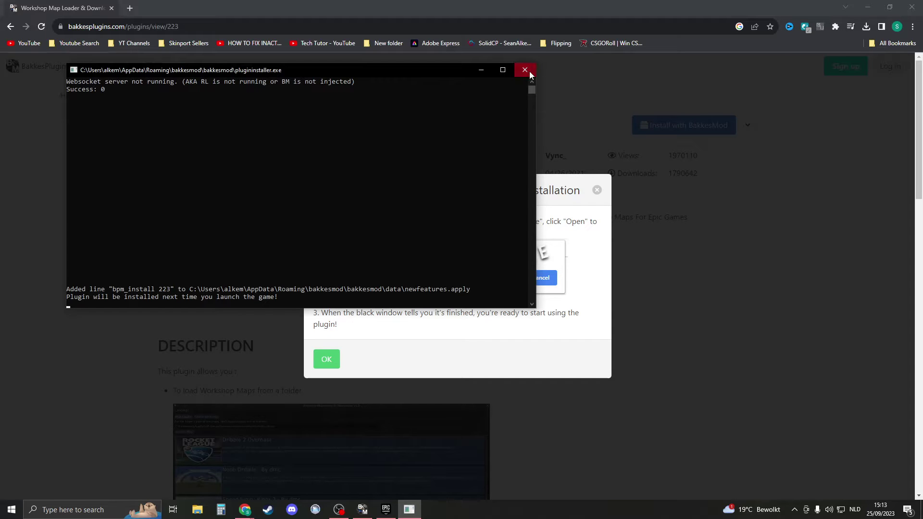
{"action": "left_click", "coordinate": [529, 71]}
{"action": "left_click", "coordinate": [597, 190]}
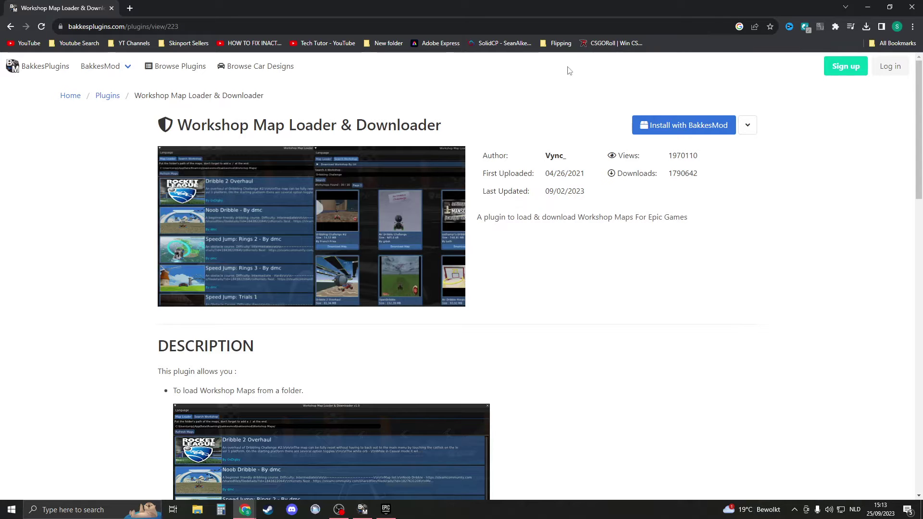
Step: Call up the plugin's install prompt again, cancel it, and open the browser's site settings for pop-ups and redirects
{"action": "left_click", "coordinate": [673, 126]}
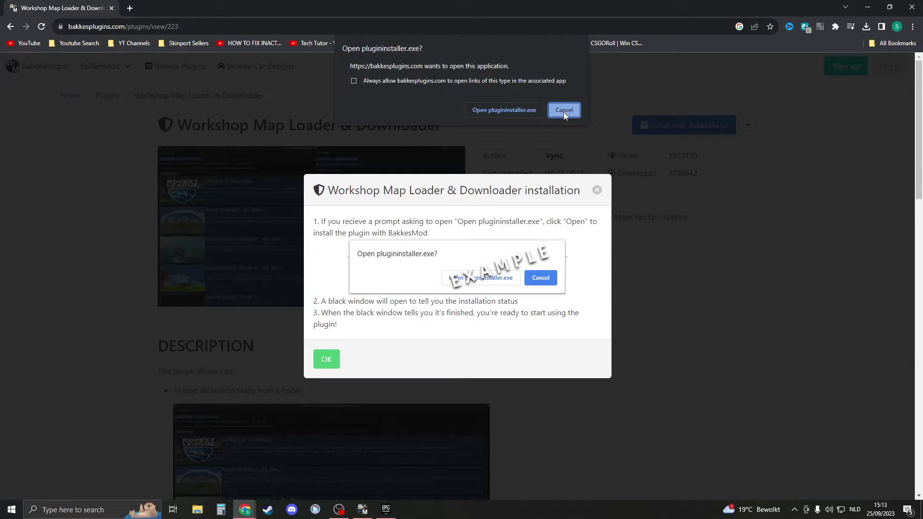
{"action": "left_click", "coordinate": [564, 110]}
{"action": "left_click", "coordinate": [912, 26]}
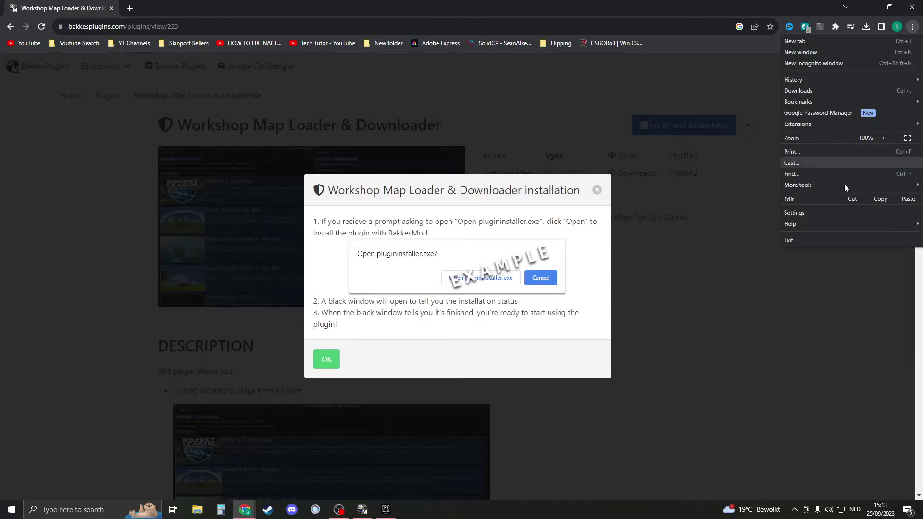
{"action": "left_click", "coordinate": [820, 214]}
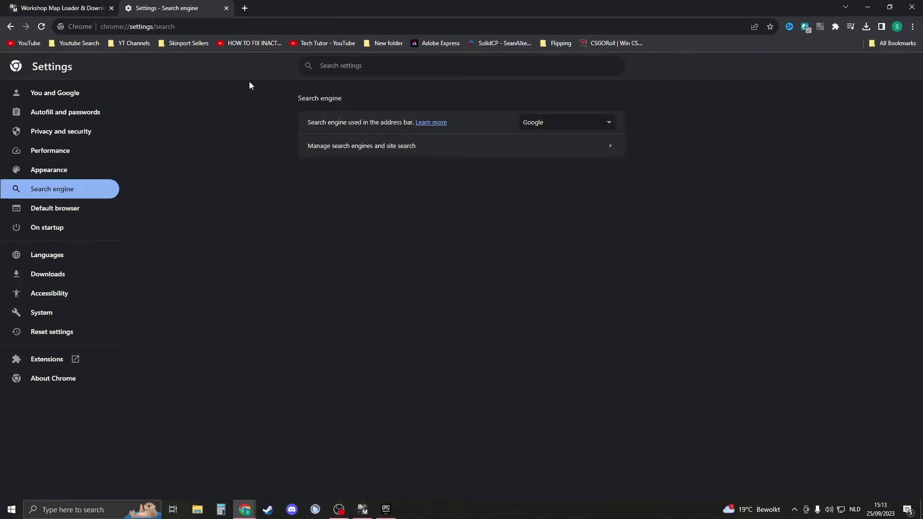
{"action": "left_click", "coordinate": [84, 131]}
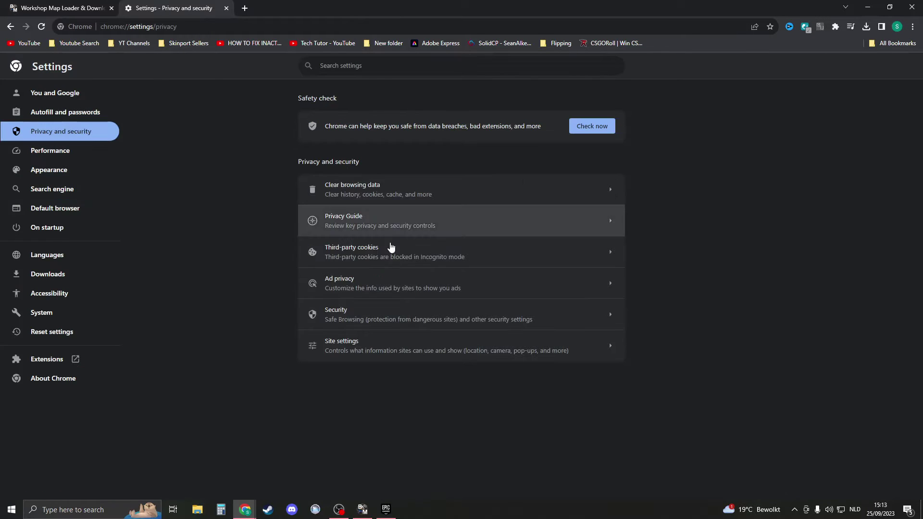
{"action": "left_click", "coordinate": [387, 350]}
{"action": "scroll", "coordinate": [387, 355], "scroll_direction": "down", "scroll_amount": 6}
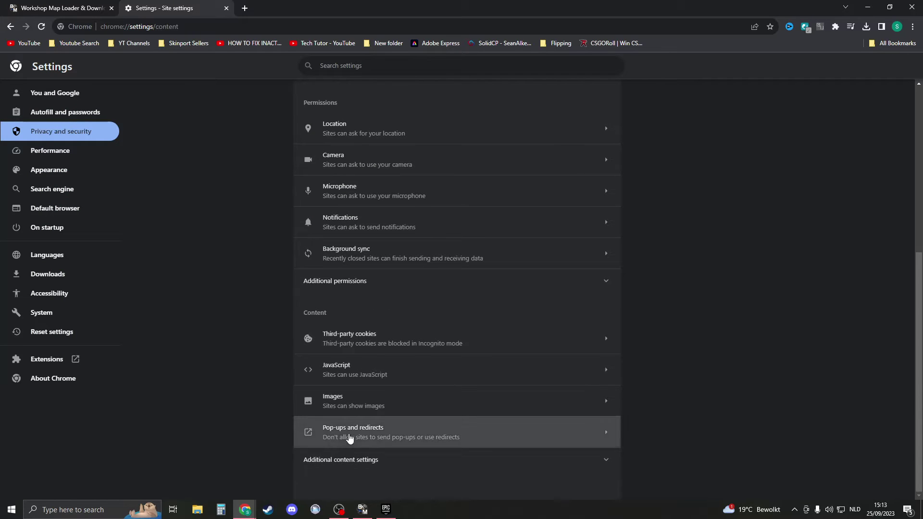
{"action": "left_click", "coordinate": [350, 438]}
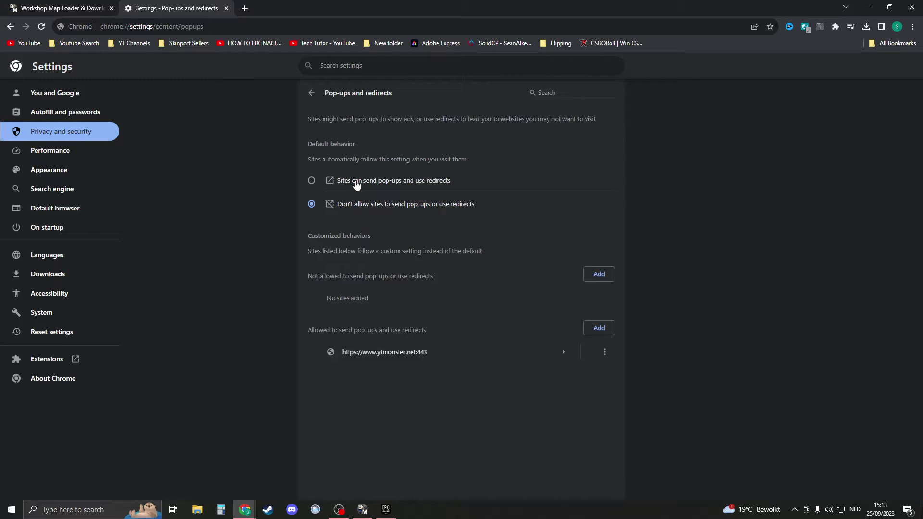
Step: Reload the plugin page, recheck the browser's pop-ups and redirects options, and return to the plugin page
{"action": "left_click", "coordinate": [67, 8]}
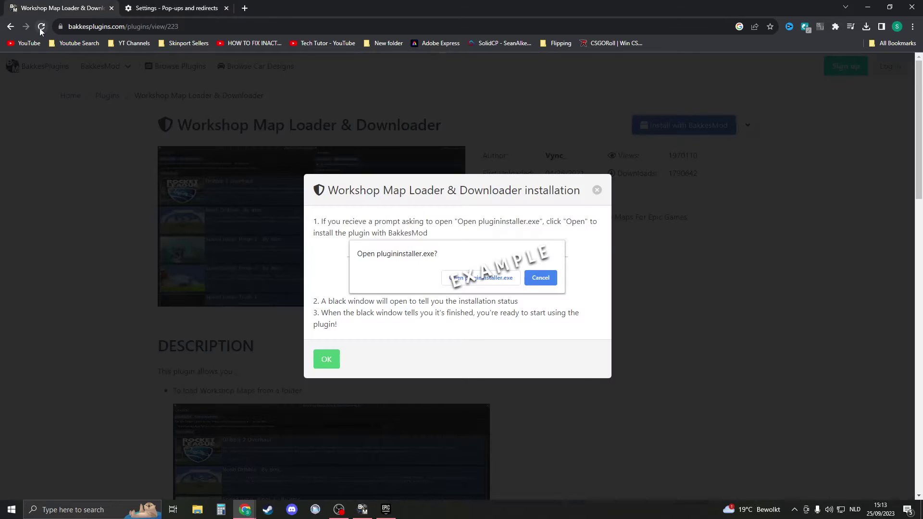
{"action": "left_click", "coordinate": [41, 28]}
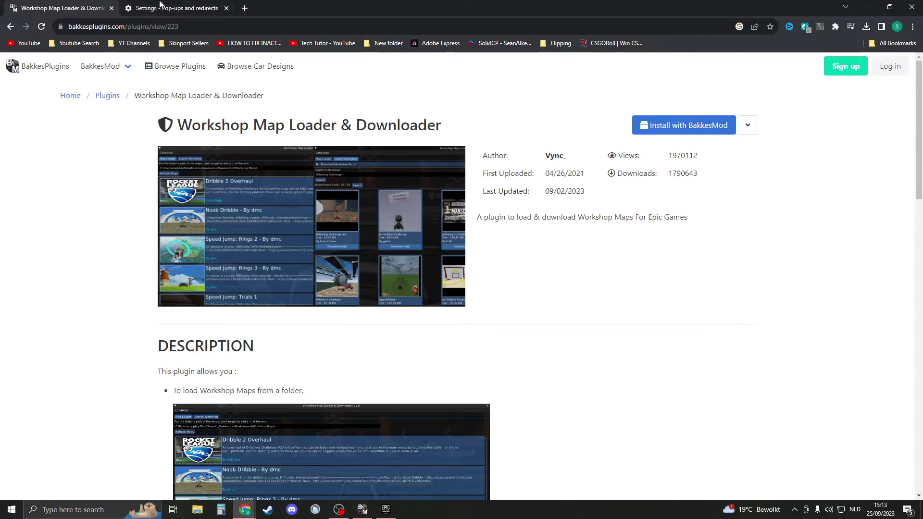
{"action": "left_click", "coordinate": [173, 10]}
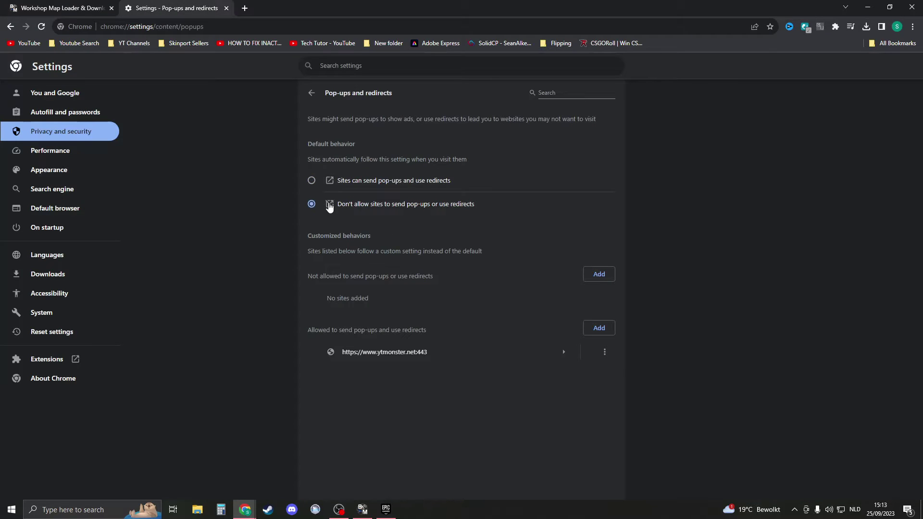
{"action": "left_click", "coordinate": [97, 6]}
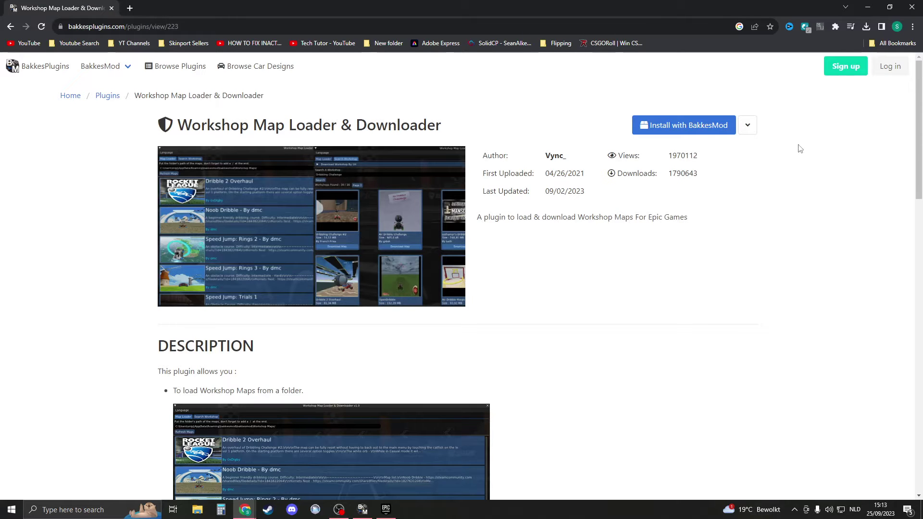
Step: Download the Workshop Map Loader plugin files and show the downloaded archive in its folder with the browser out of the way
{"action": "left_click", "coordinate": [747, 128]}
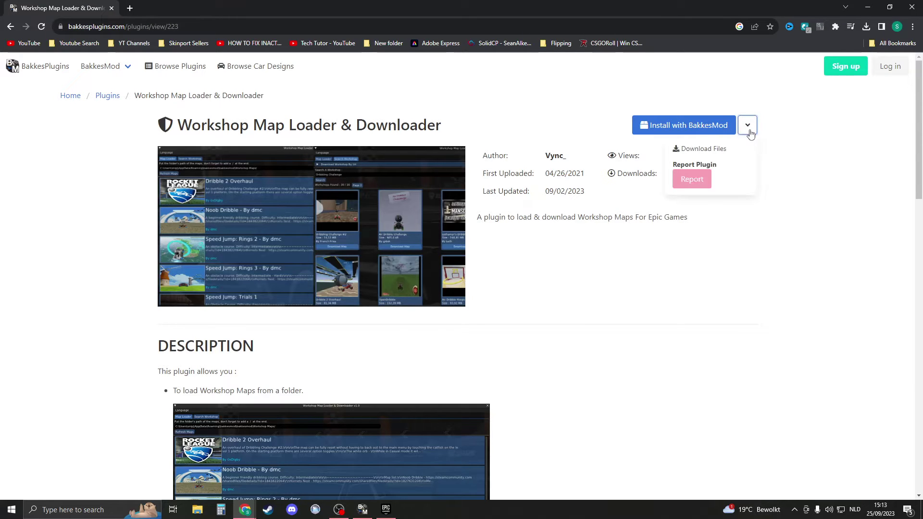
{"action": "left_click", "coordinate": [717, 152]}
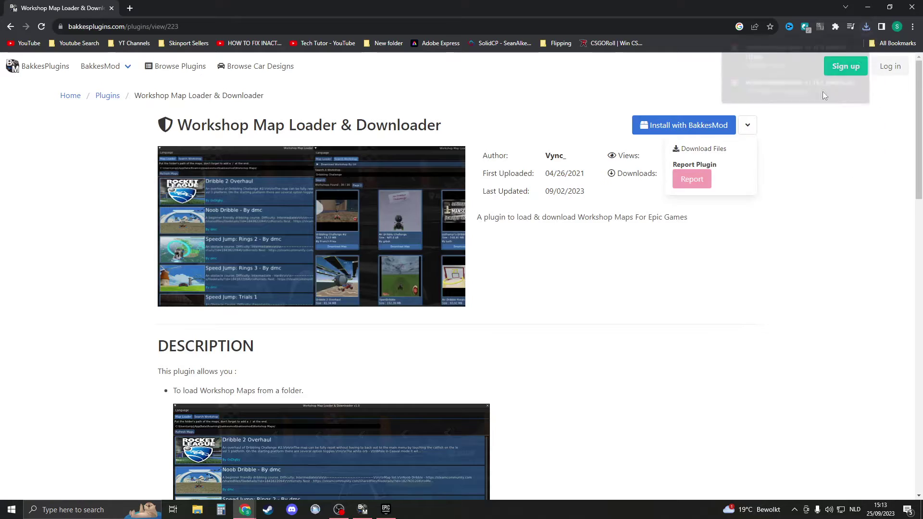
{"action": "left_click", "coordinate": [844, 48]}
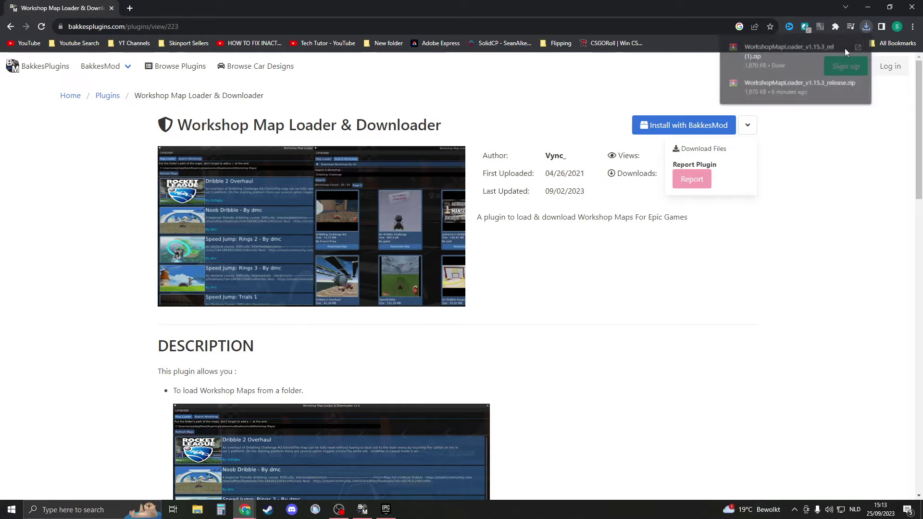
{"action": "left_click", "coordinate": [911, 8]}
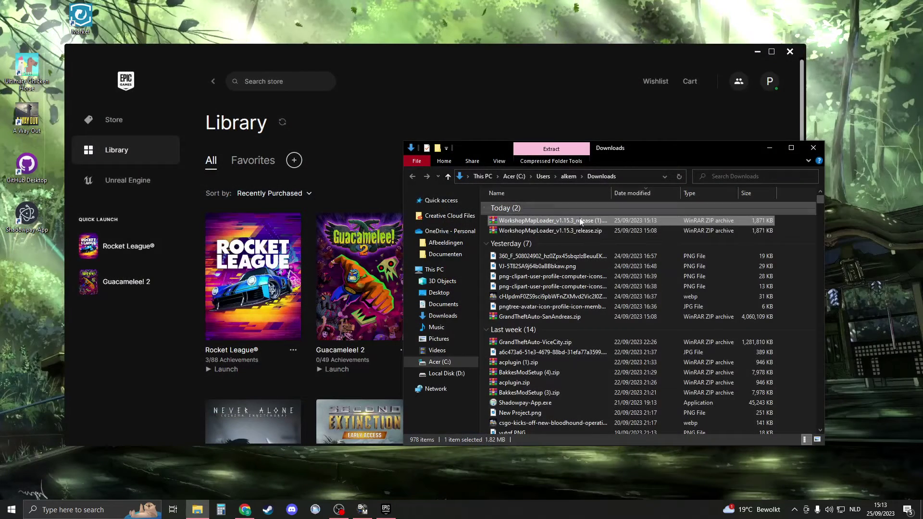
Step: Open WorkshopMapLoader_v1.15.3_release (1).zip in WinRAR and clear away the Downloads folder, Epic Games window and licence reminder
{"action": "double_click", "coordinate": [553, 220]}
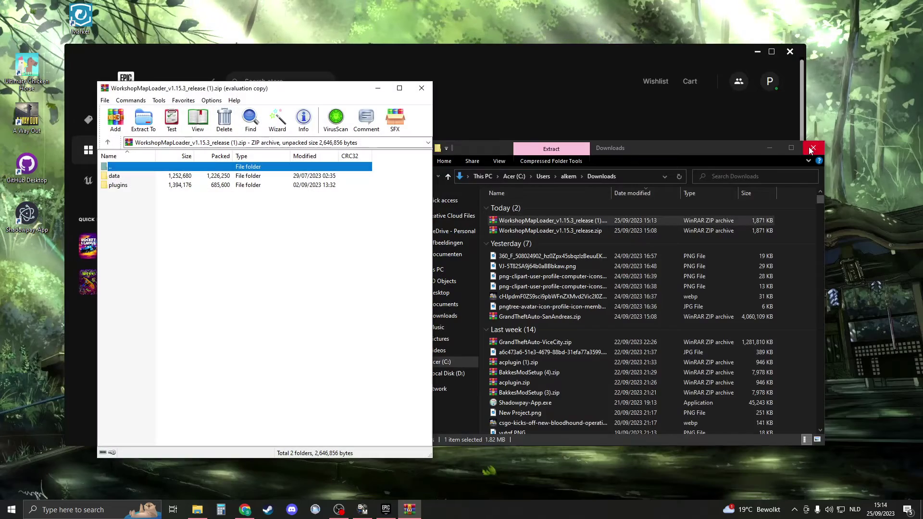
{"action": "left_click", "coordinate": [813, 147]}
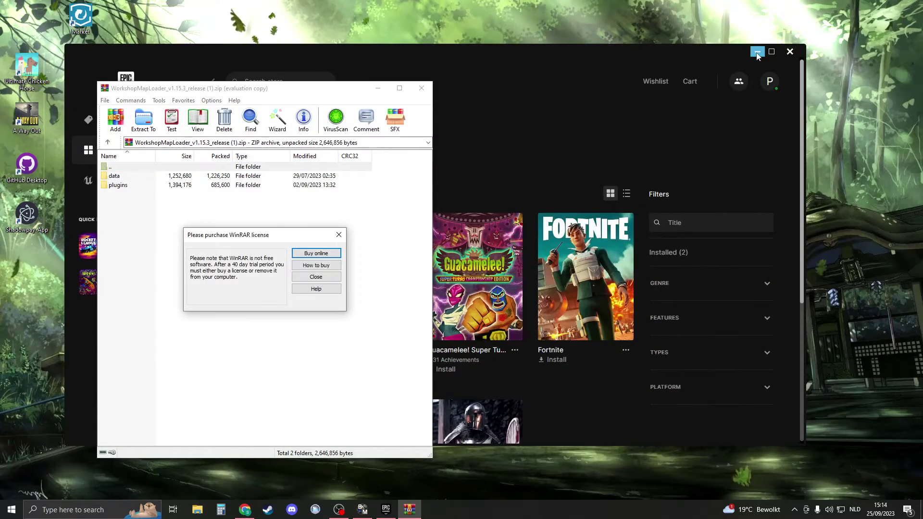
{"action": "left_click", "coordinate": [789, 52]}
{"action": "left_click", "coordinate": [316, 277]}
Step: Place the BakkesMod injector window beside the archive and open the BakkesMod folder from it
{"action": "left_click", "coordinate": [456, 211]}
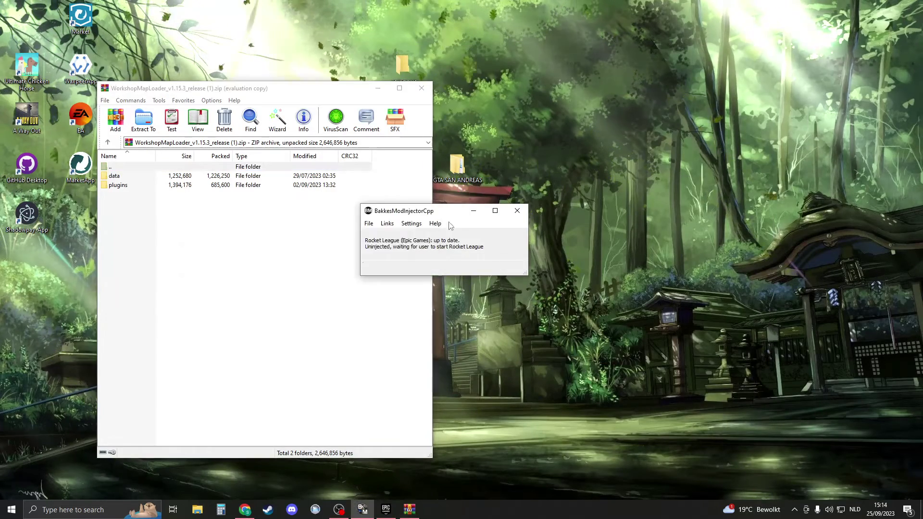
{"action": "left_click_drag", "start_coordinate": [457, 210], "coordinate": [598, 210]}
{"action": "left_click", "coordinate": [510, 209]}
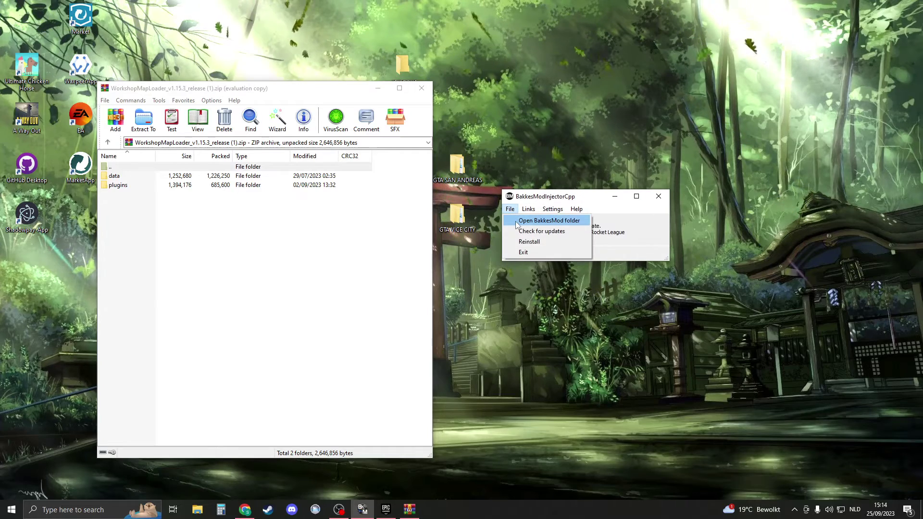
{"action": "left_click", "coordinate": [543, 221]}
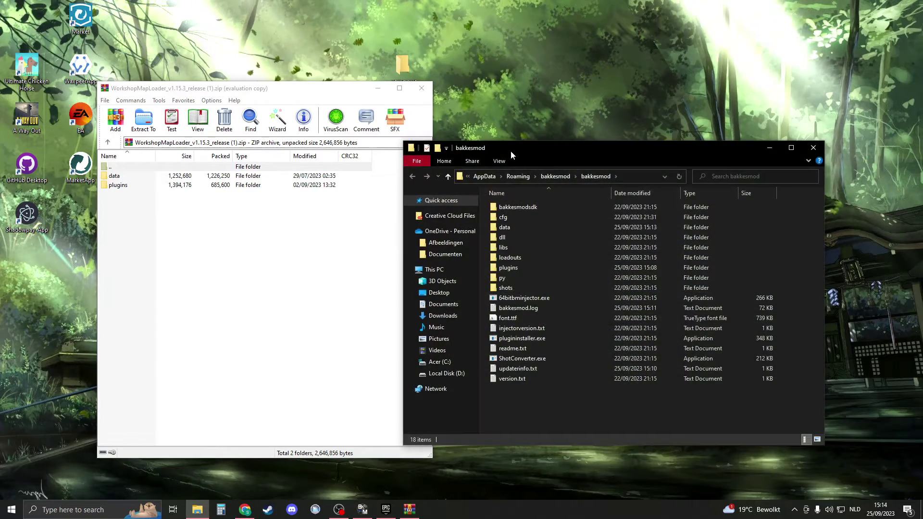
Step: Copy the archive's data and plugins folders into the bakkesmod folder, and close both windows
{"action": "left_click_drag", "start_coordinate": [509, 149], "coordinate": [539, 119]}
{"action": "left_click_drag", "start_coordinate": [183, 231], "coordinate": [635, 383]}
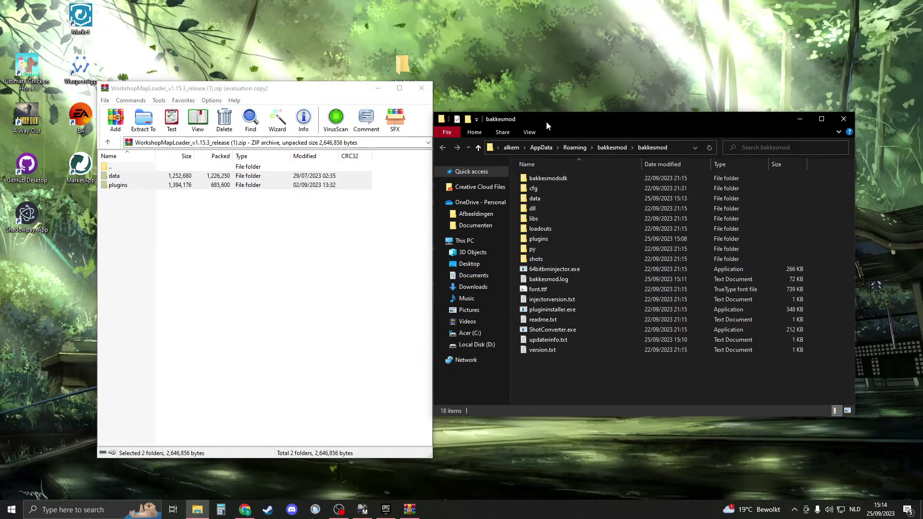
{"action": "left_click_drag", "start_coordinate": [540, 121], "coordinate": [380, 114]}
{"action": "left_click", "coordinate": [682, 112]}
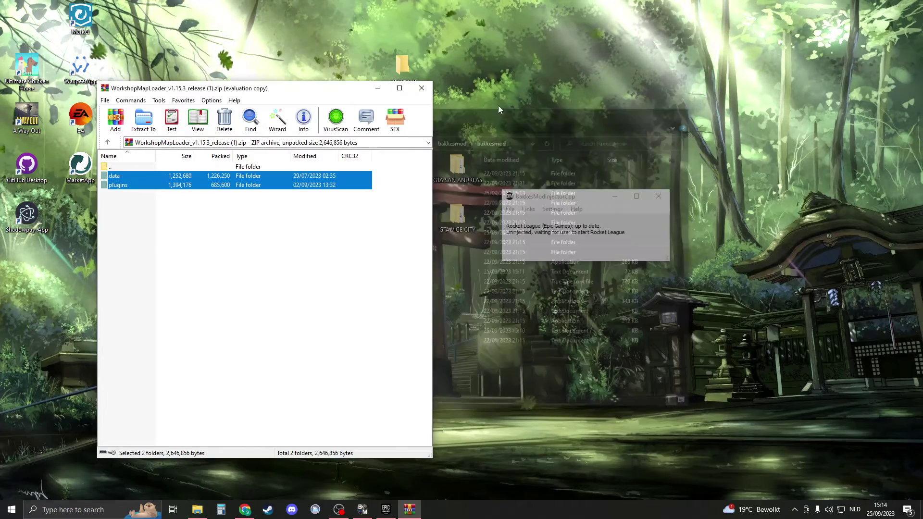
{"action": "left_click", "coordinate": [422, 88]}
Step: Review the BakkesMod injector's file options, reposition its window and minimize it
{"action": "left_click", "coordinate": [509, 209]}
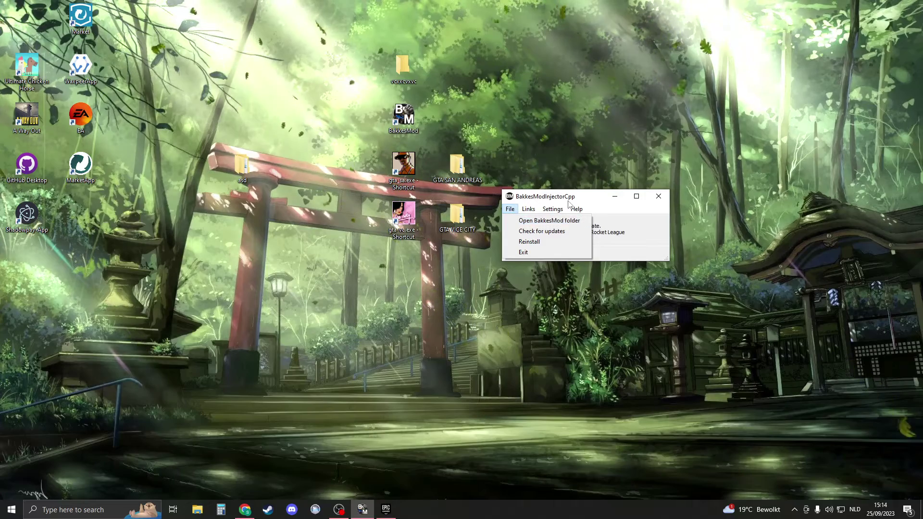
{"action": "left_click", "coordinate": [600, 197]}
{"action": "left_click_drag", "start_coordinate": [616, 200], "coordinate": [489, 189]}
{"action": "left_click", "coordinate": [488, 186]}
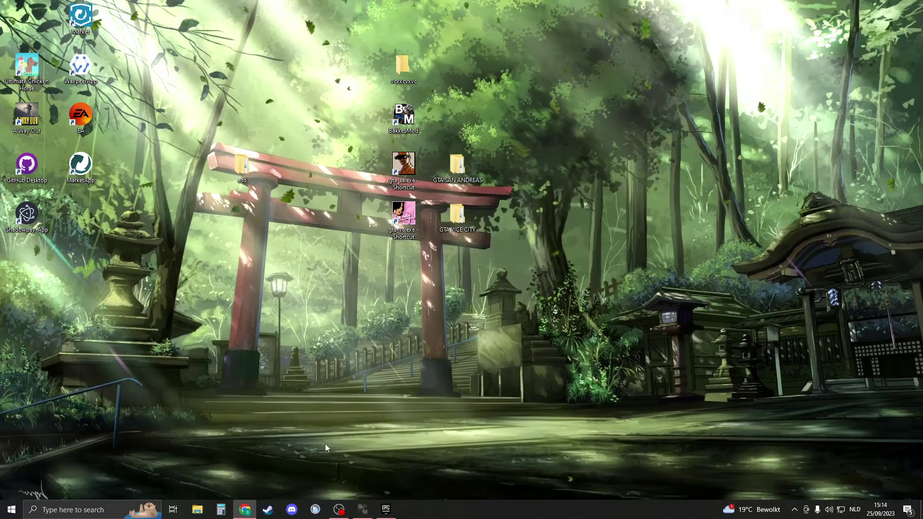
Step: Switch to Rocket League, open the BakkesMod settings over the main menu, and display the WorkshopMapLoader plugin's settings
{"action": "left_click", "coordinate": [362, 509]}
{"action": "left_click", "coordinate": [222, 369]}
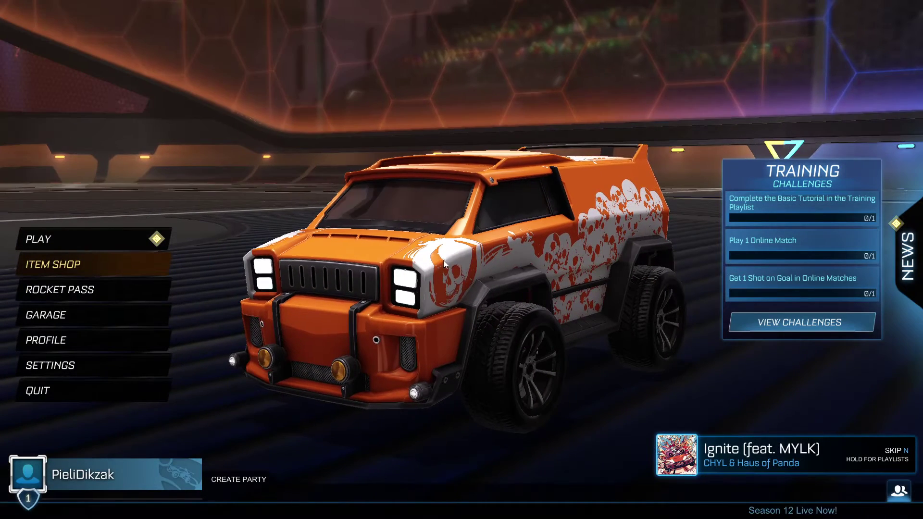
{"action": "key", "text": "F2"}
{"action": "left_click_drag", "start_coordinate": [378, 47], "coordinate": [345, 38]}
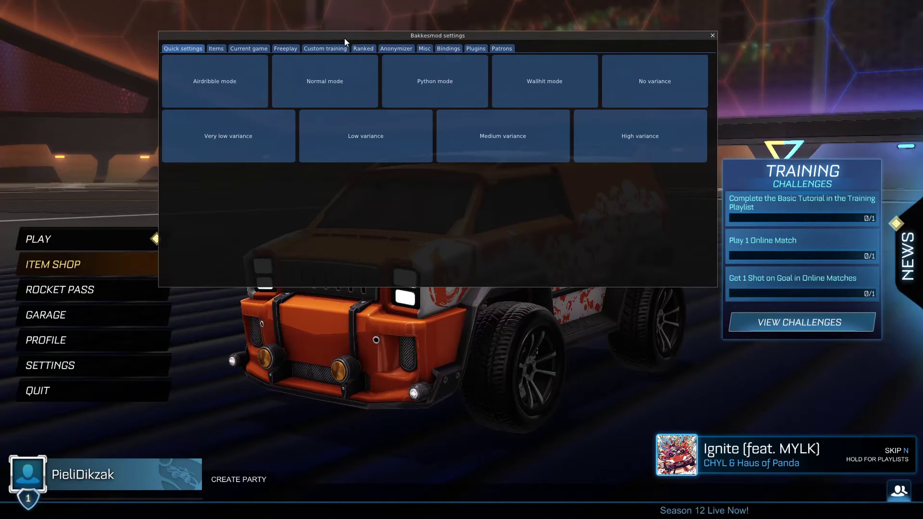
{"action": "left_click", "coordinate": [474, 49]}
{"action": "left_click", "coordinate": [197, 195]}
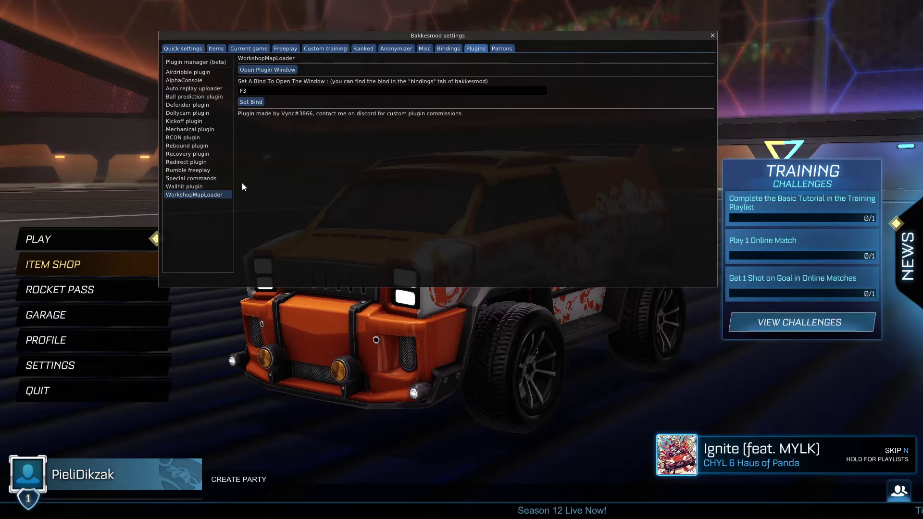
Step: Check in BakkesMod's plugin manager whether Workshop Map Loader & Downloader is loaded, and close the manager
{"action": "left_click", "coordinate": [206, 58]}
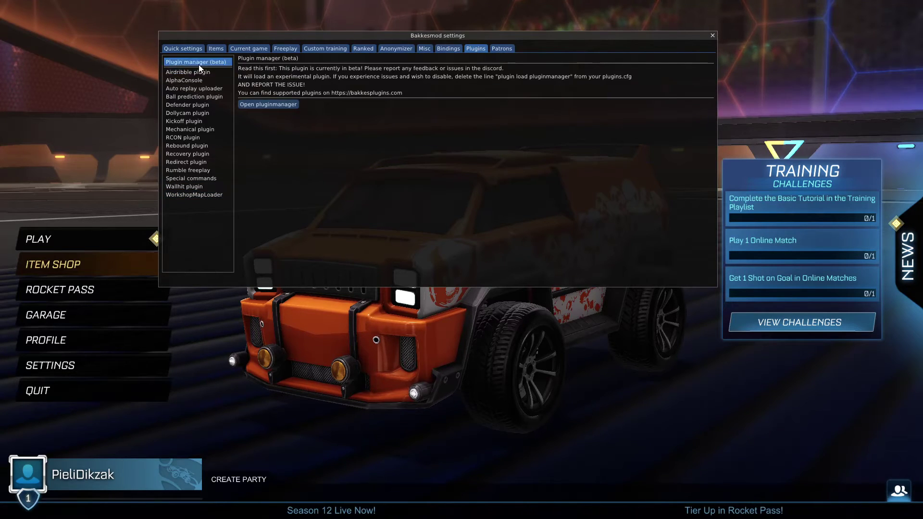
{"action": "left_click", "coordinate": [262, 106]}
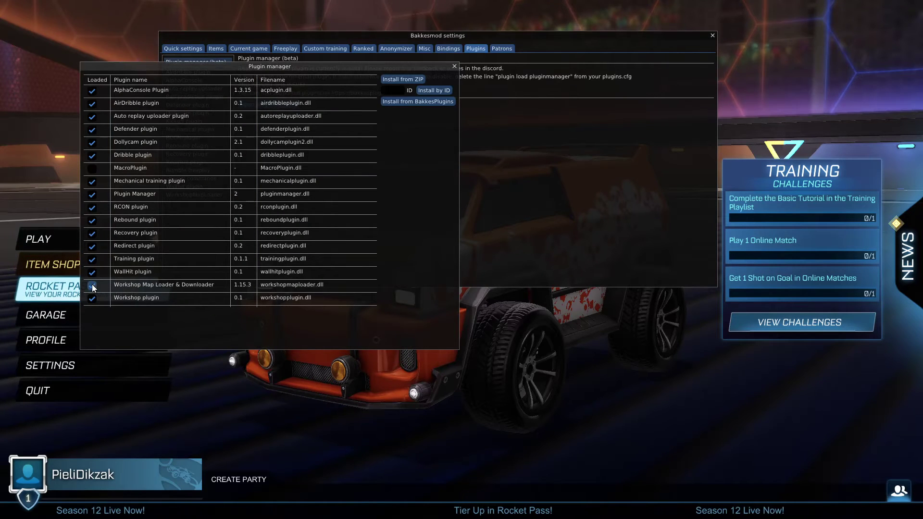
{"action": "left_click", "coordinate": [454, 65]}
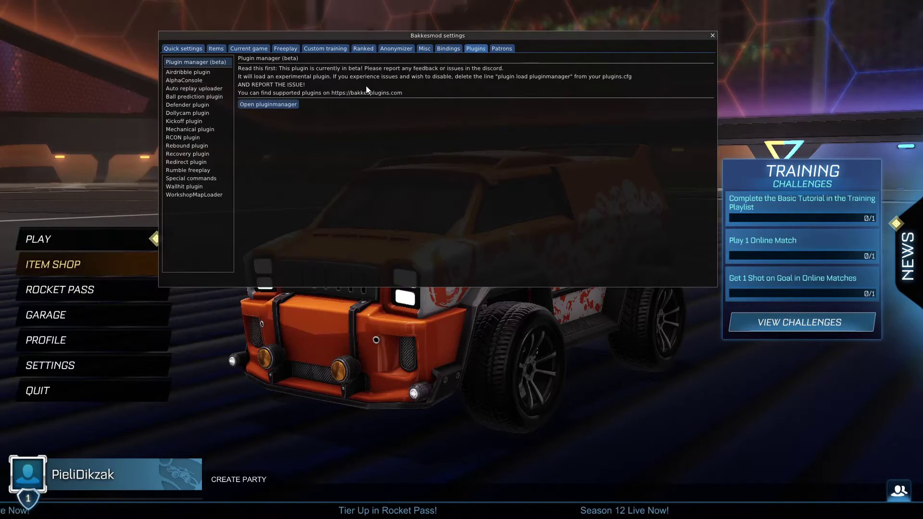
Step: Open the WorkshopMapLoader plugin's own window and move it clear of the screen edge
{"action": "left_click", "coordinate": [191, 196]}
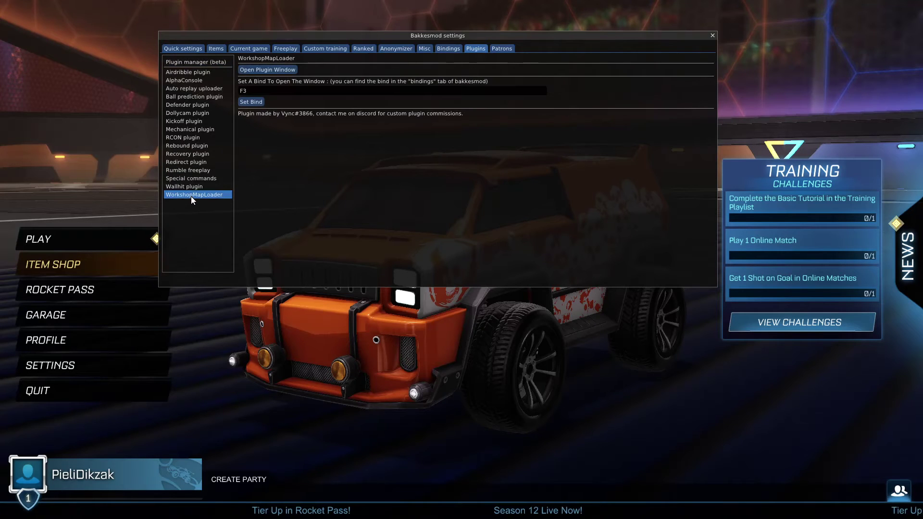
{"action": "left_click", "coordinate": [262, 70]}
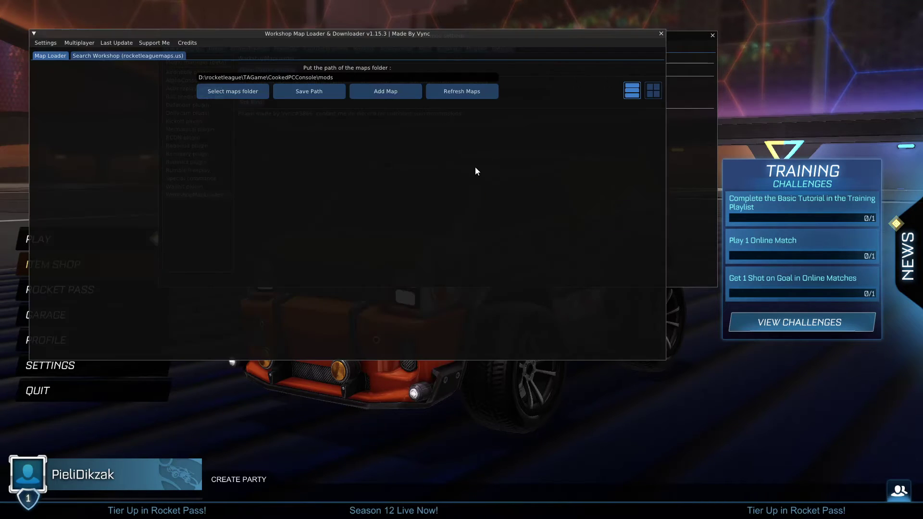
{"action": "left_click_drag", "start_coordinate": [436, 46], "coordinate": [432, 47]}
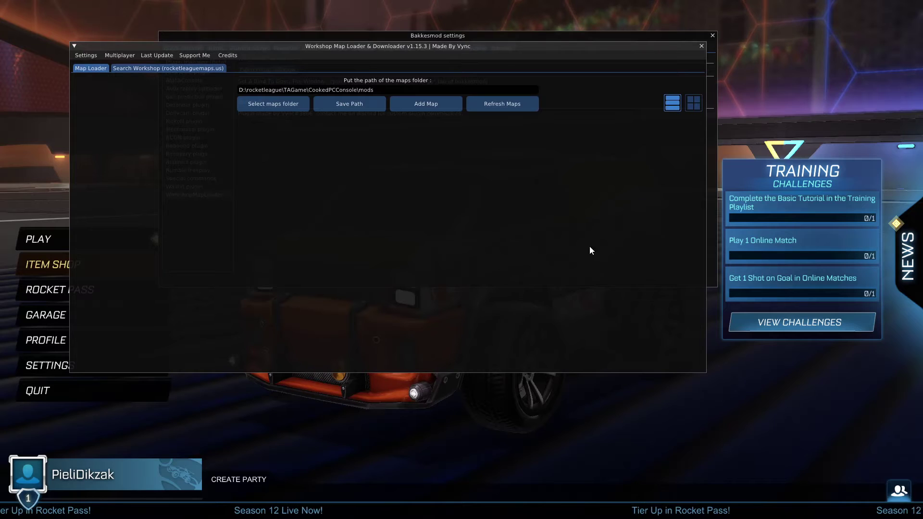
Step: Search the workshop for "rings" and look through the maps found
{"action": "left_click", "coordinate": [168, 68]}
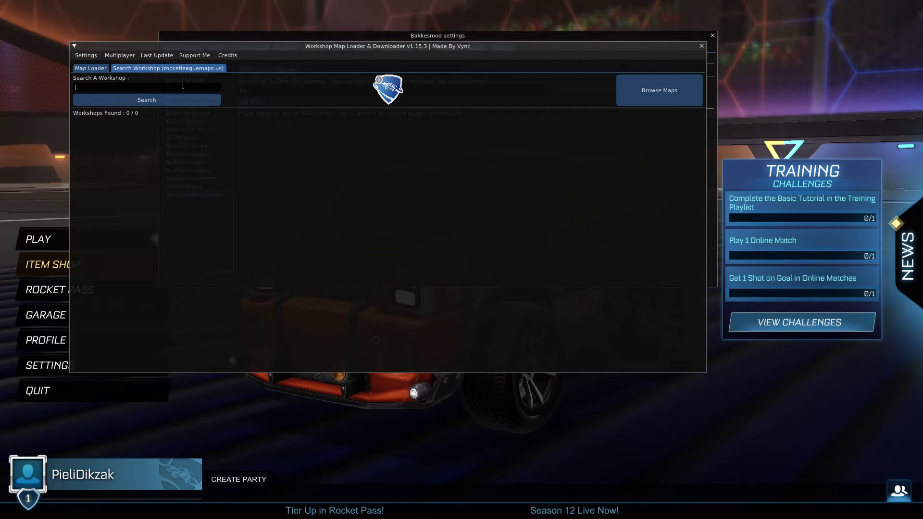
{"action": "type", "text": "rings"}
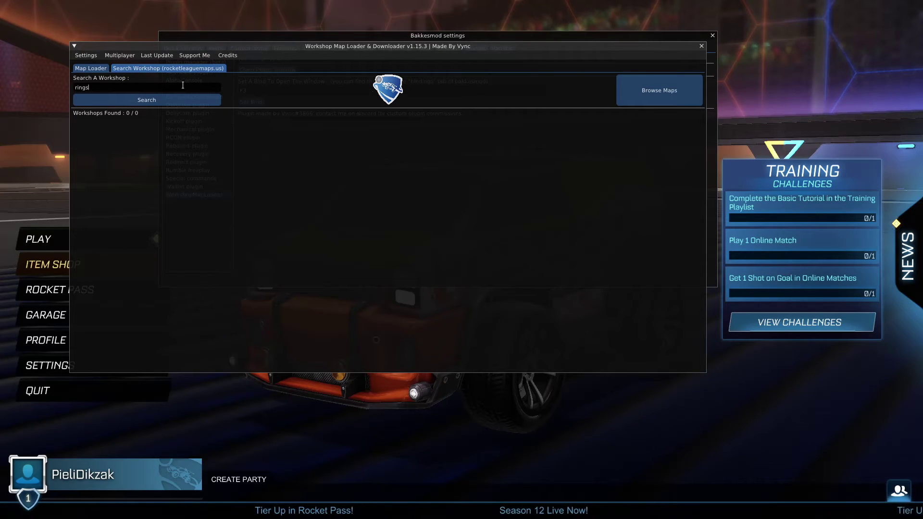
{"action": "left_click", "coordinate": [113, 101]}
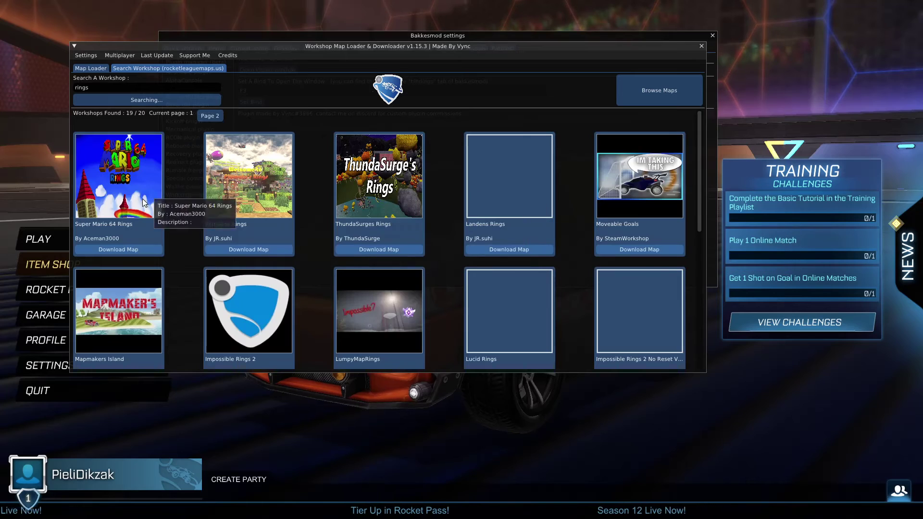
{"action": "scroll", "coordinate": [538, 219], "scroll_direction": "down", "scroll_amount": 3}
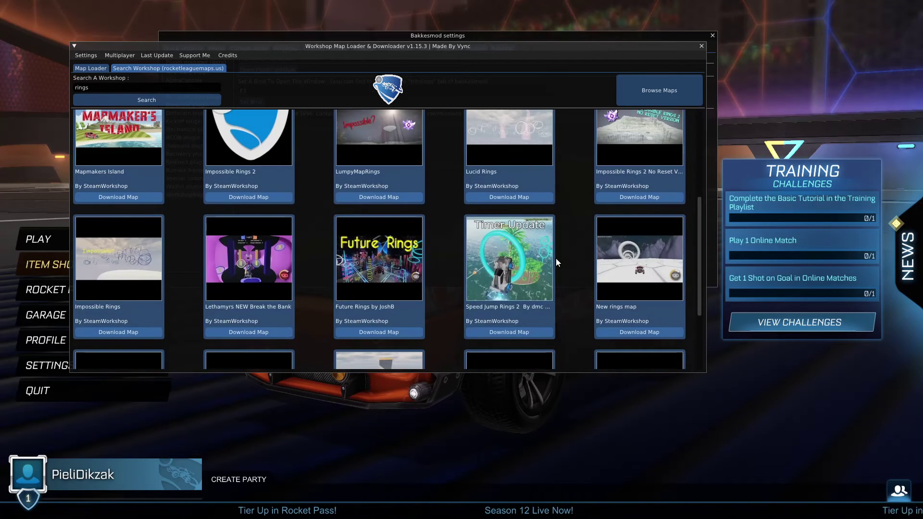
{"action": "scroll", "coordinate": [525, 236], "scroll_direction": "up", "scroll_amount": 3}
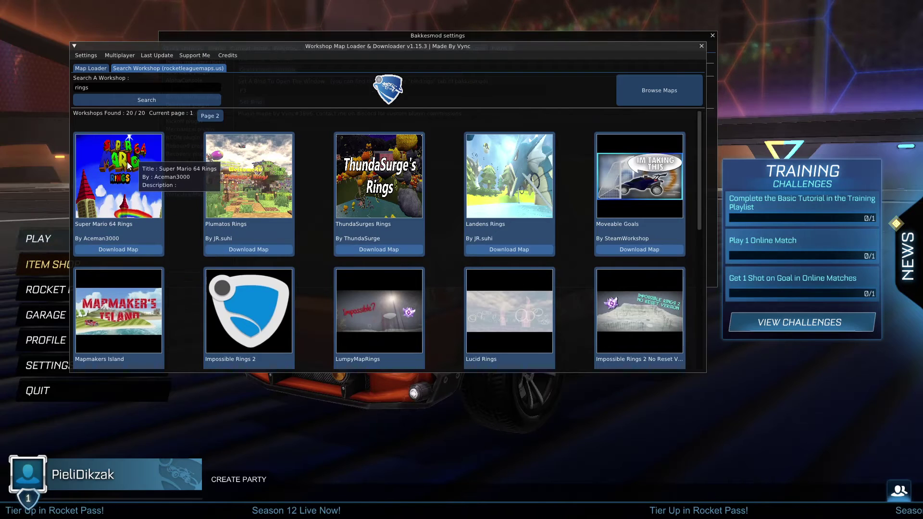
Step: Download release v1.0 of the Super Mario 64 Rings map and confirm the download
{"action": "left_click", "coordinate": [130, 251]}
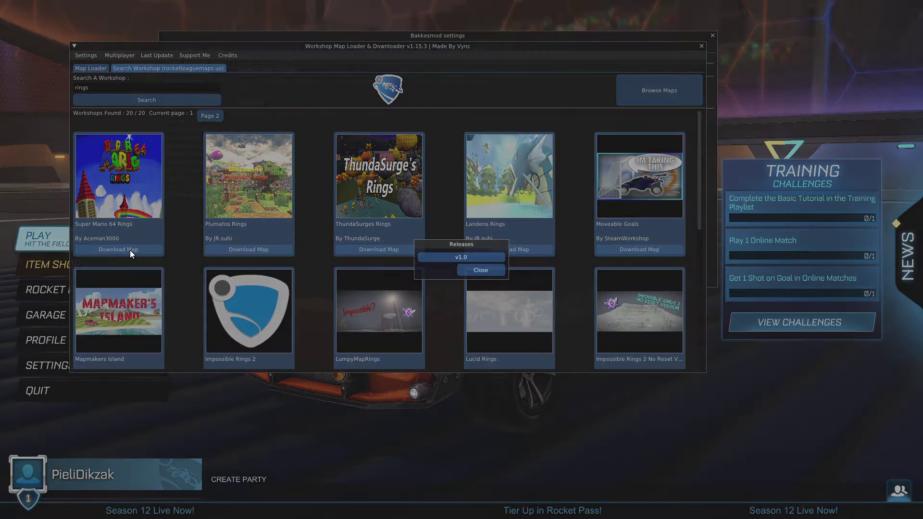
{"action": "left_click", "coordinate": [455, 258]}
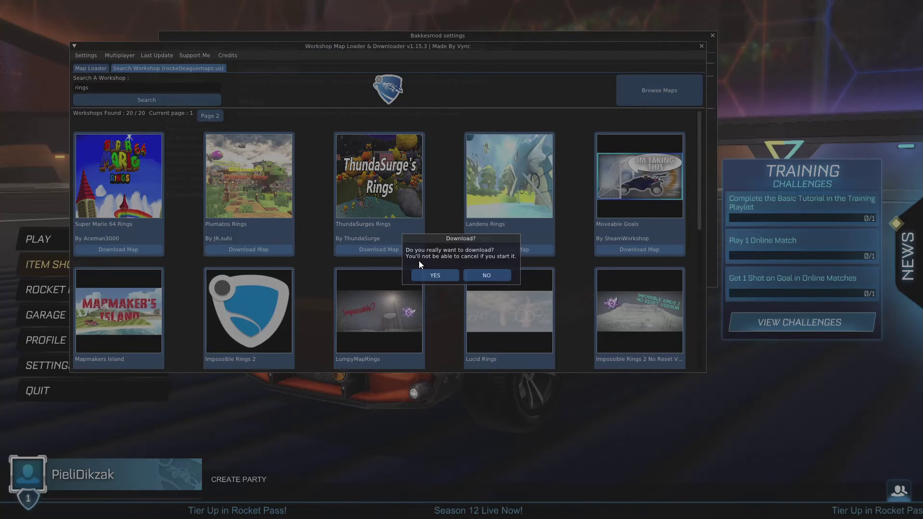
{"action": "left_click", "coordinate": [435, 275]}
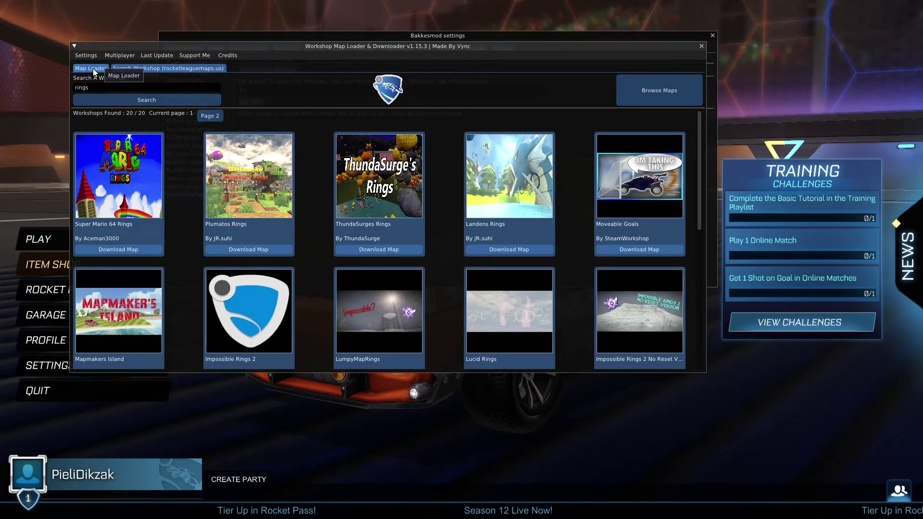
Step: Refresh the Map Loader's list of maps and dismiss the workshop textures download offer
{"action": "left_click", "coordinate": [95, 69]}
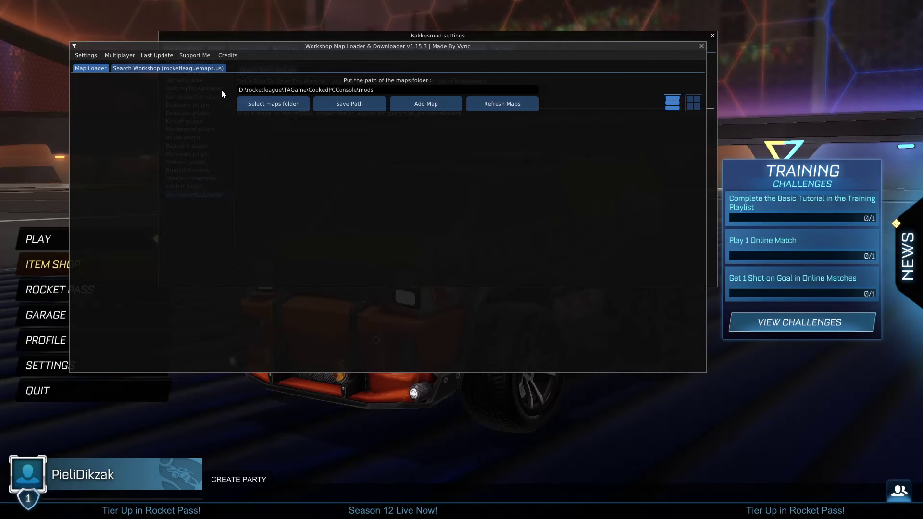
{"action": "left_click", "coordinate": [515, 110]}
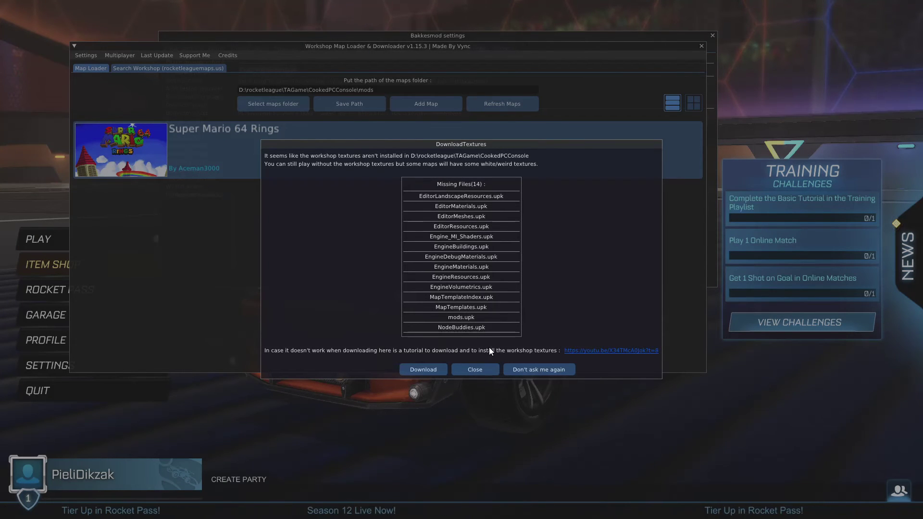
{"action": "left_click", "coordinate": [475, 374]}
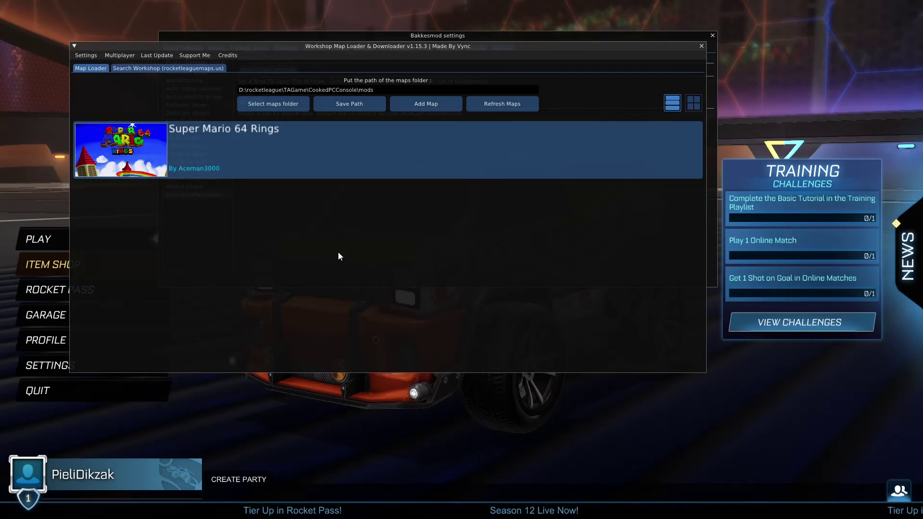
Step: Load the Super Mario 64 Rings map, and close the map loader and BakkesMod settings windows
{"action": "left_click", "coordinate": [197, 141]}
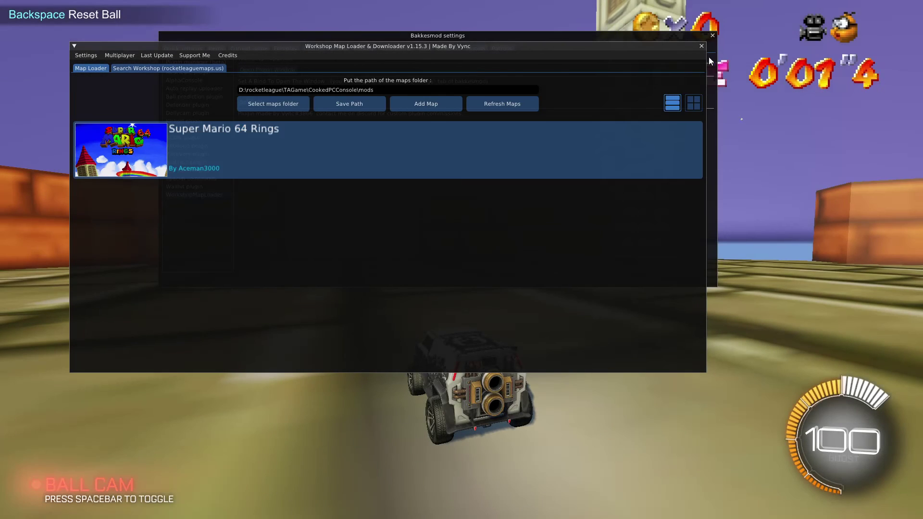
{"action": "left_click", "coordinate": [701, 46]}
{"action": "left_click", "coordinate": [712, 35]}
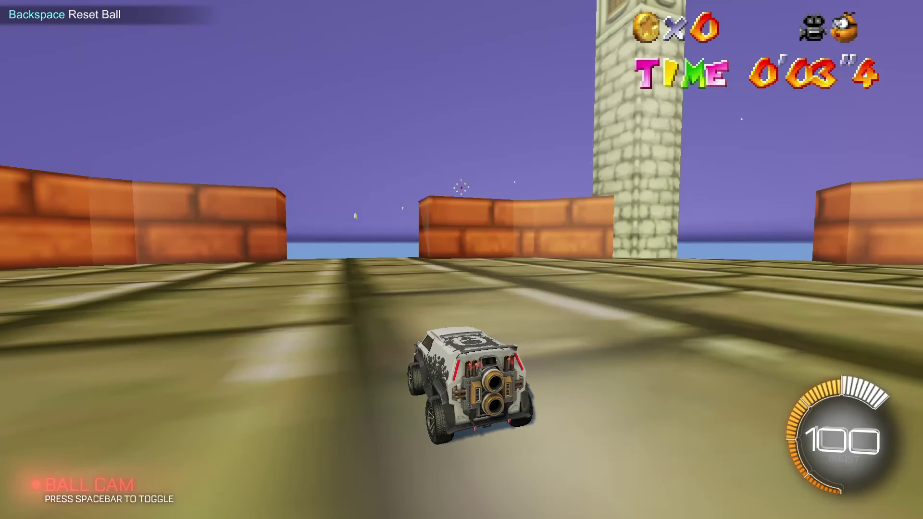
{"action": "key", "text": "w"}
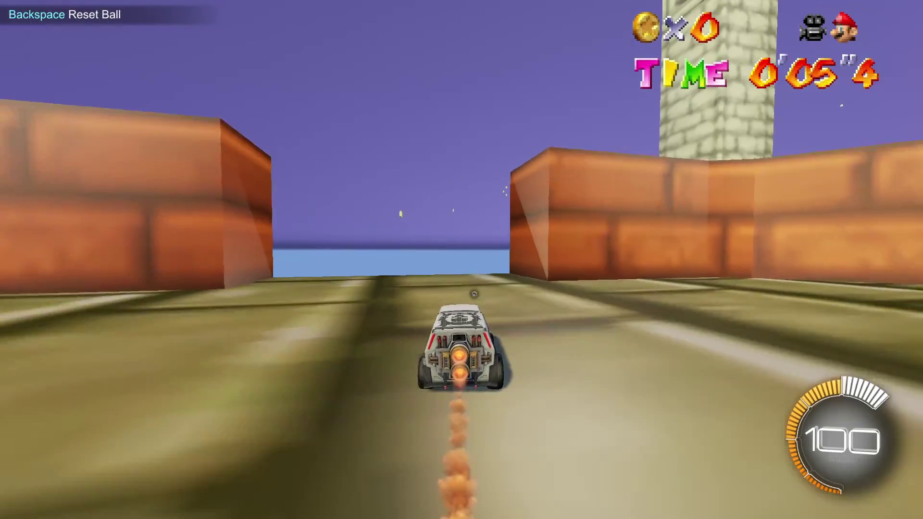
{"action": "key", "text": "space"}
{"action": "key", "text": "shift"}
{"action": "key", "text": "s"}
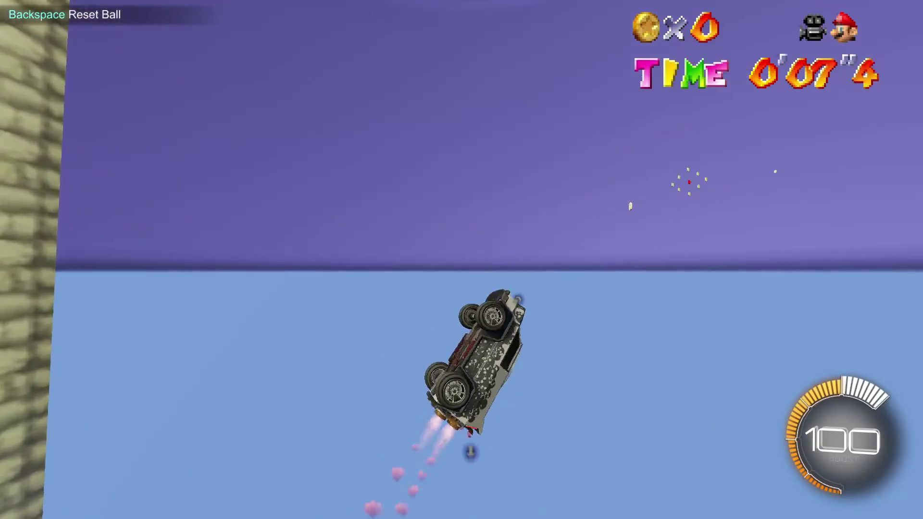
{"action": "key", "text": "d"}
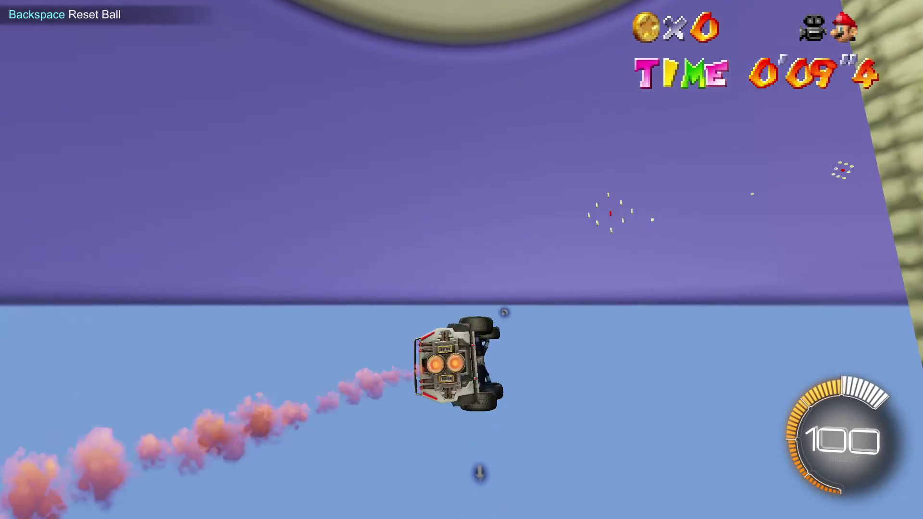
{"action": "key", "text": "s"}
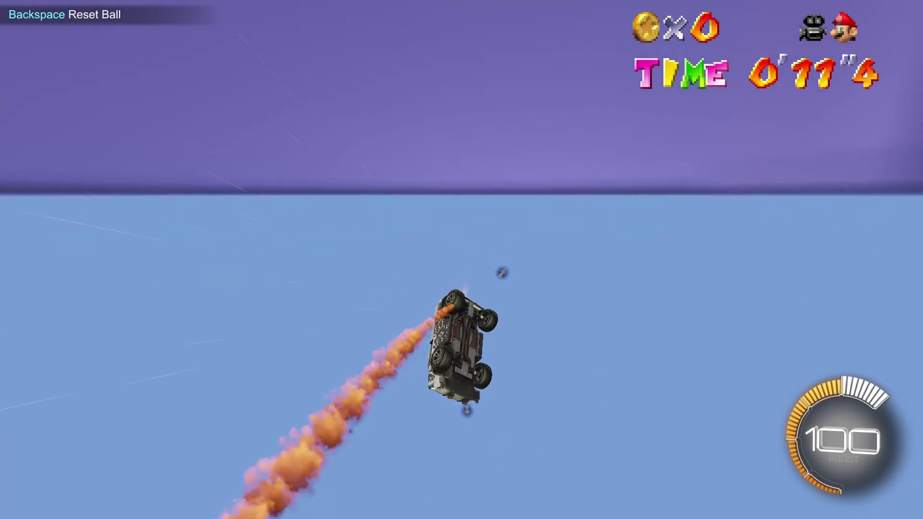
{"action": "key", "text": "BackSpace"}
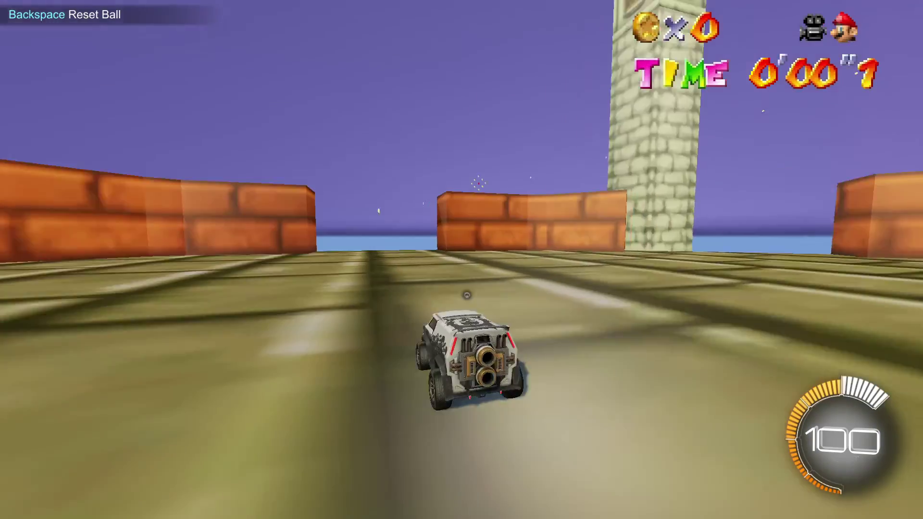
{"action": "key", "text": "shift"}
{"action": "key", "text": "a"}
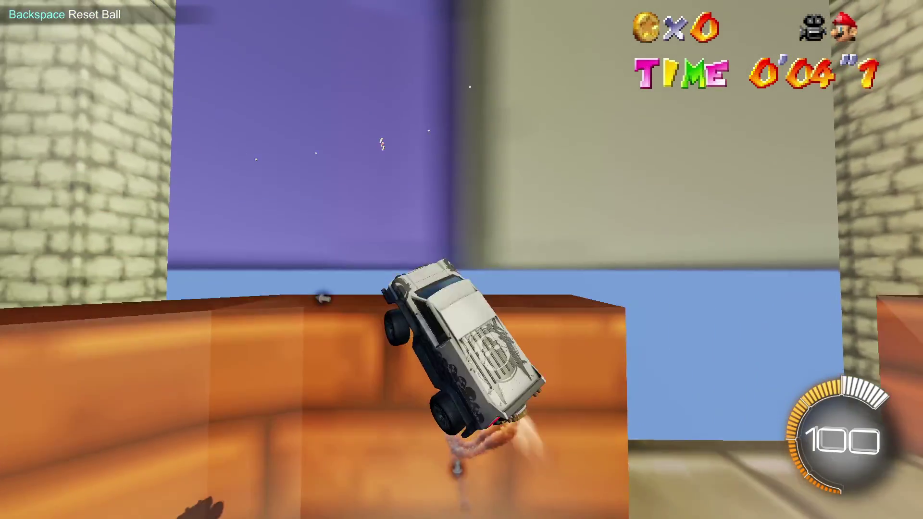
{"action": "key", "text": "space"}
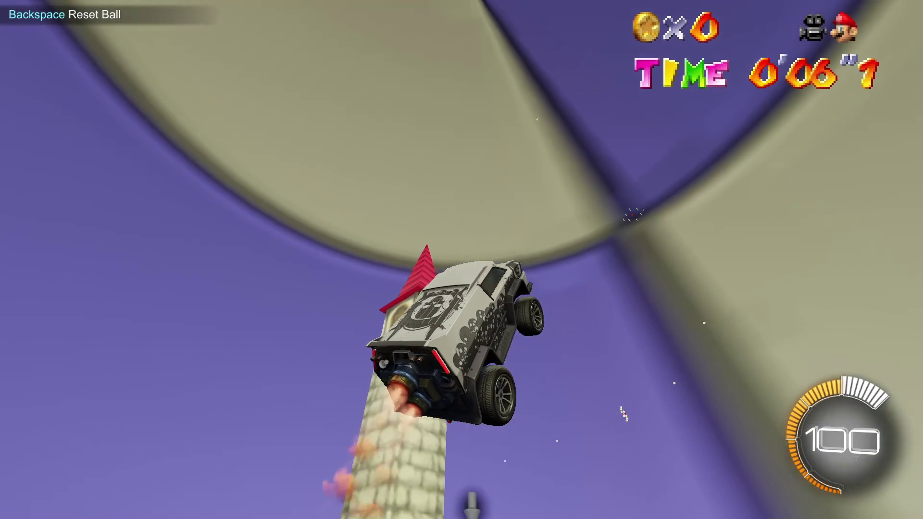